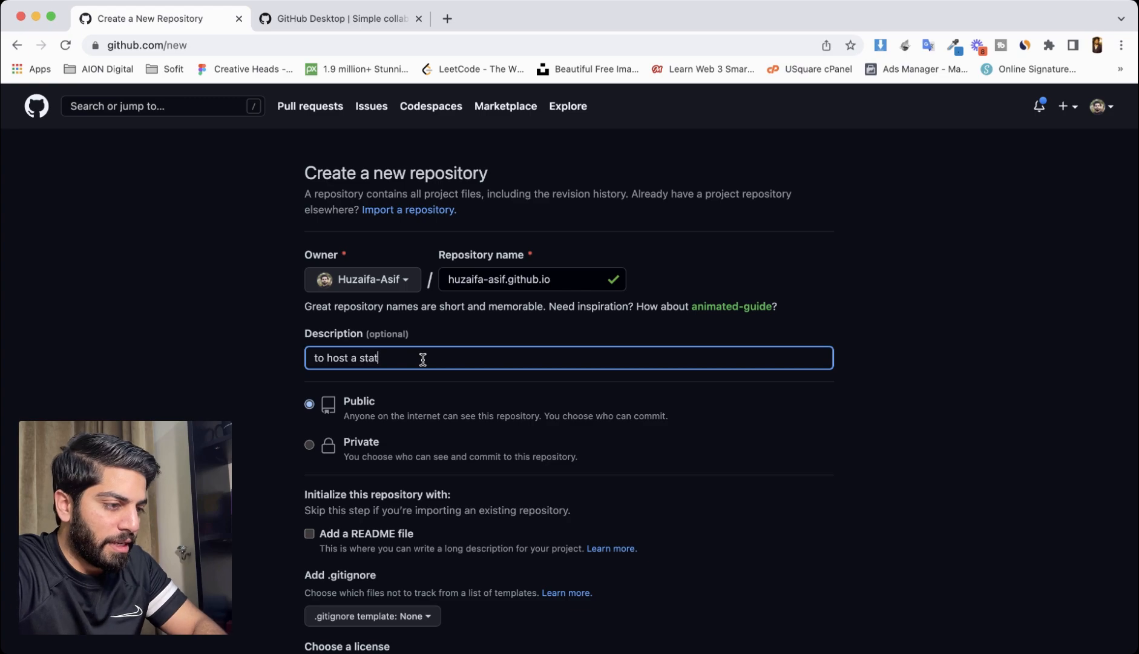
Complete the repository description as "to host a static website" and create the public github.io repository.
{"action": "type", "text": "te"}
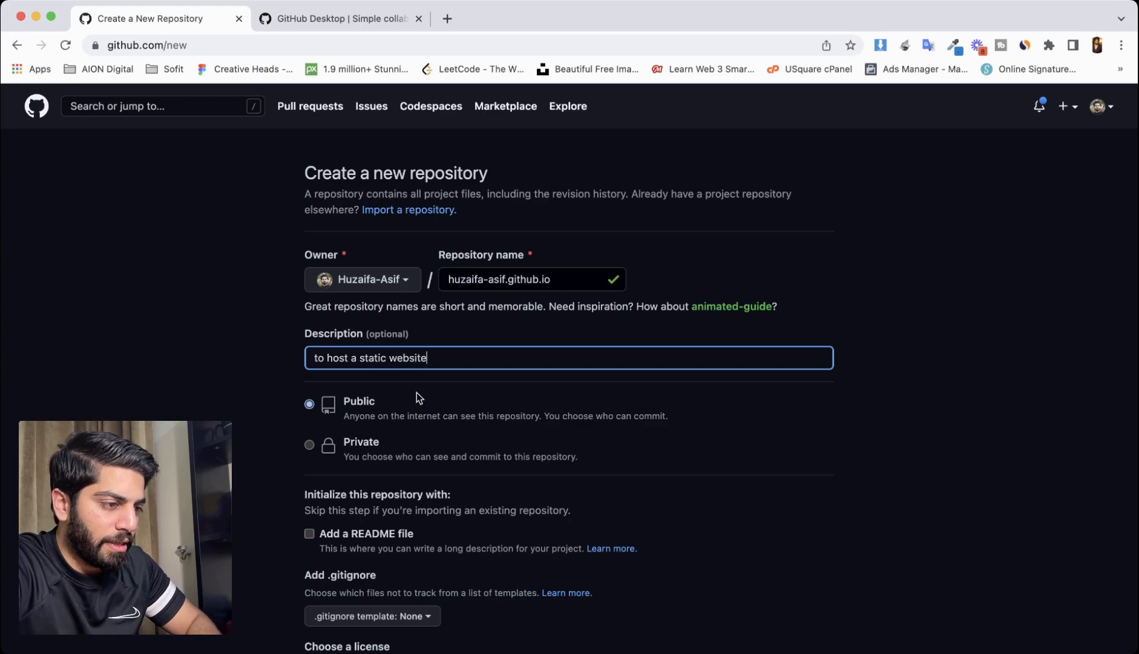
{"action": "left_click", "coordinate": [281, 454]}
{"action": "scroll", "coordinate": [281, 454], "scroll_direction": "down", "scroll_amount": 3}
{"action": "scroll", "coordinate": [303, 393], "scroll_direction": "down", "scroll_amount": 2}
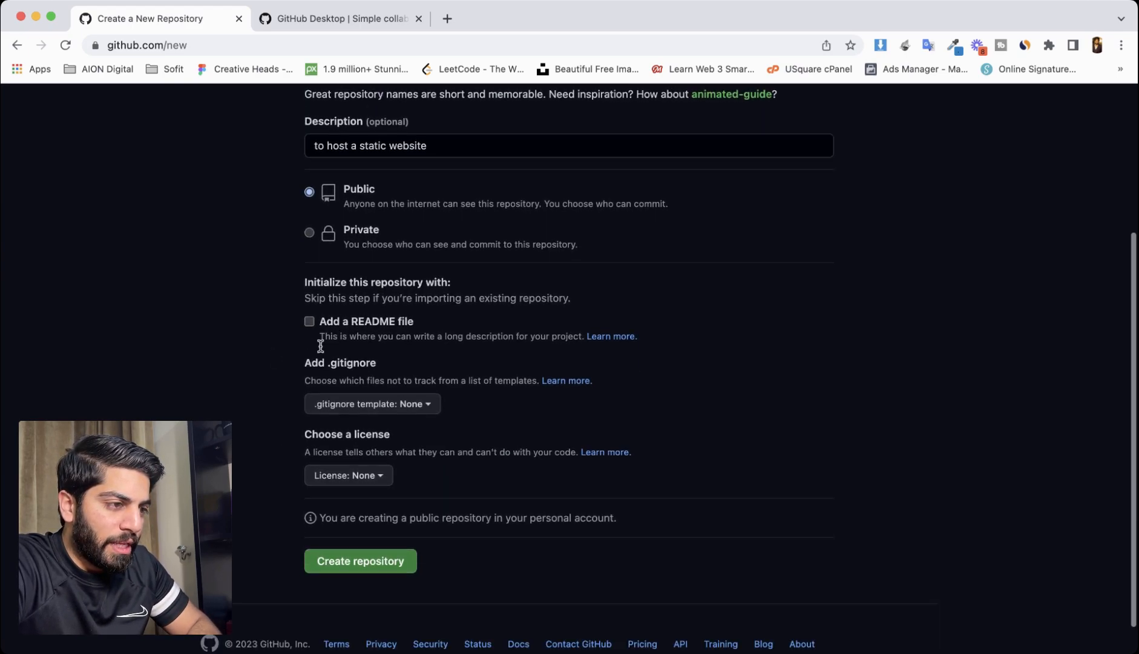
{"action": "scroll", "coordinate": [267, 394], "scroll_direction": "down", "scroll_amount": 1}
{"action": "left_click", "coordinate": [360, 524]}
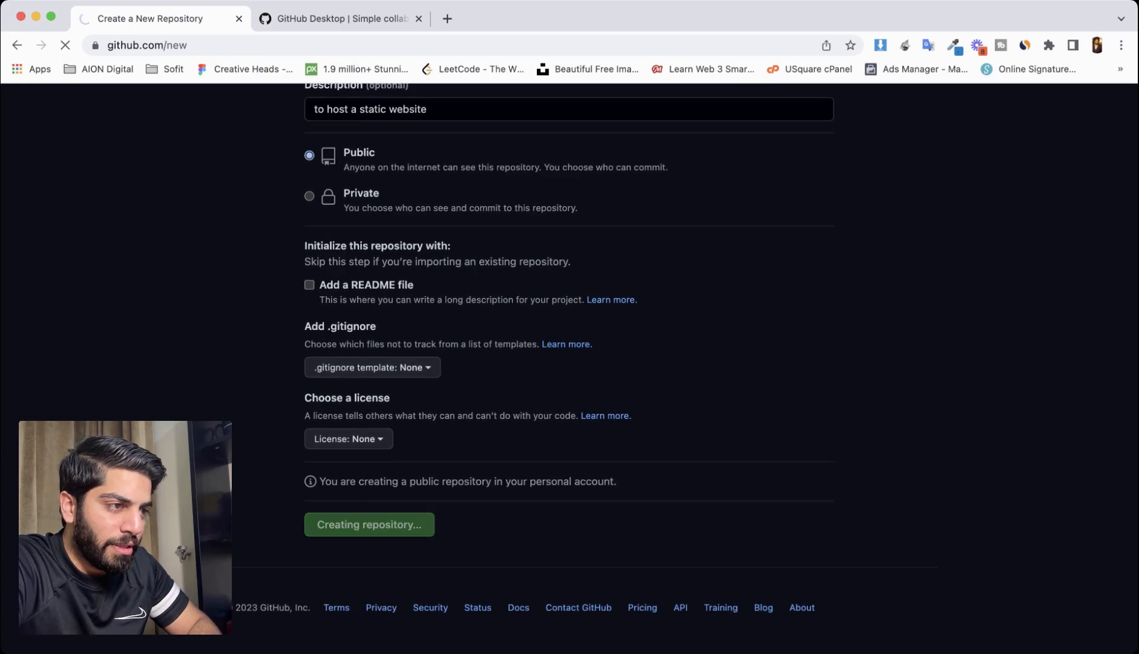
{"action": "scroll", "coordinate": [284, 375], "scroll_direction": "down", "scroll_amount": 2}
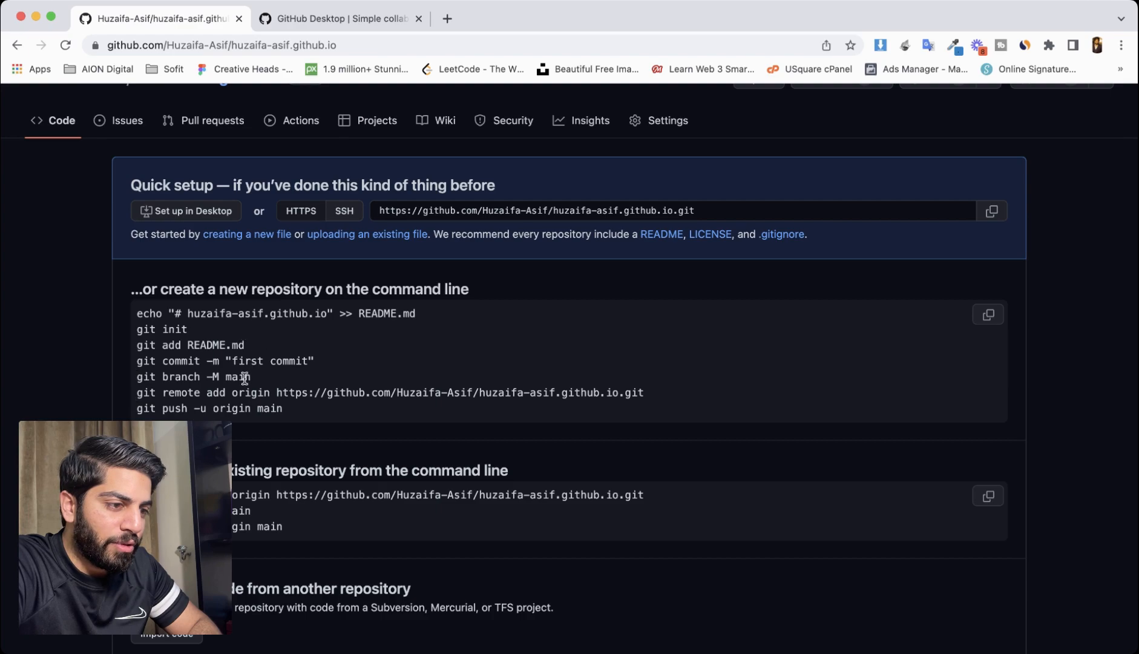
{"action": "scroll", "coordinate": [235, 396], "scroll_direction": "down", "scroll_amount": 1}
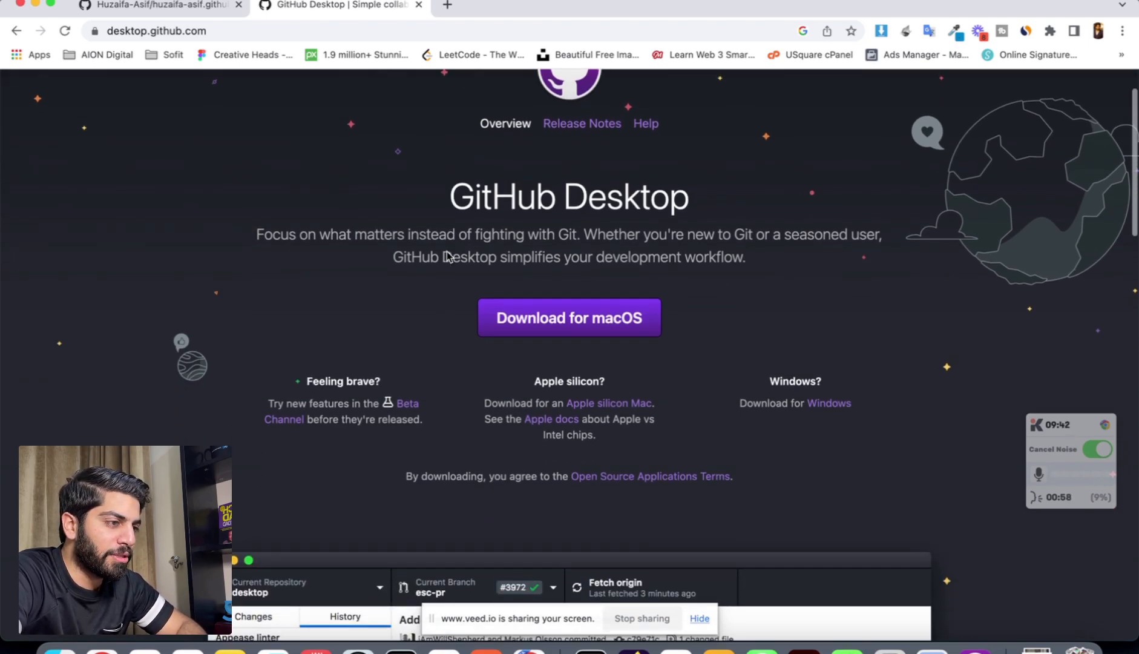
Switch to GitHub Desktop, filter the repositories for the account's github.io repository and start cloning it.
{"action": "scroll", "coordinate": [447, 256], "scroll_direction": "down", "scroll_amount": 5}
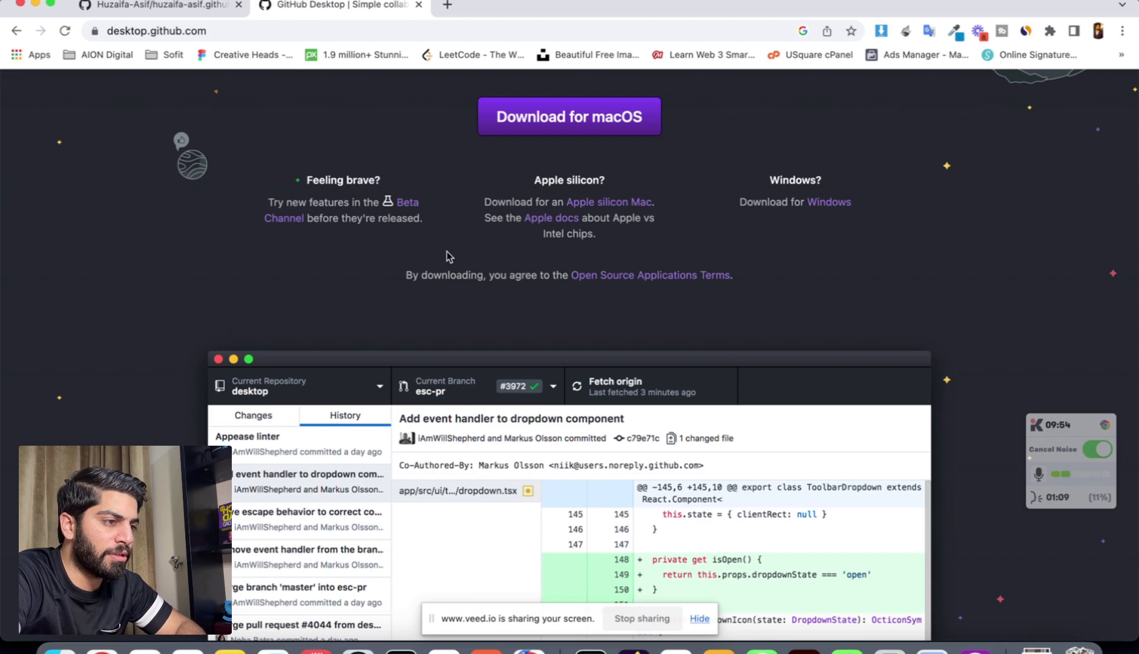
{"action": "scroll", "coordinate": [448, 256], "scroll_direction": "up", "scroll_amount": 5}
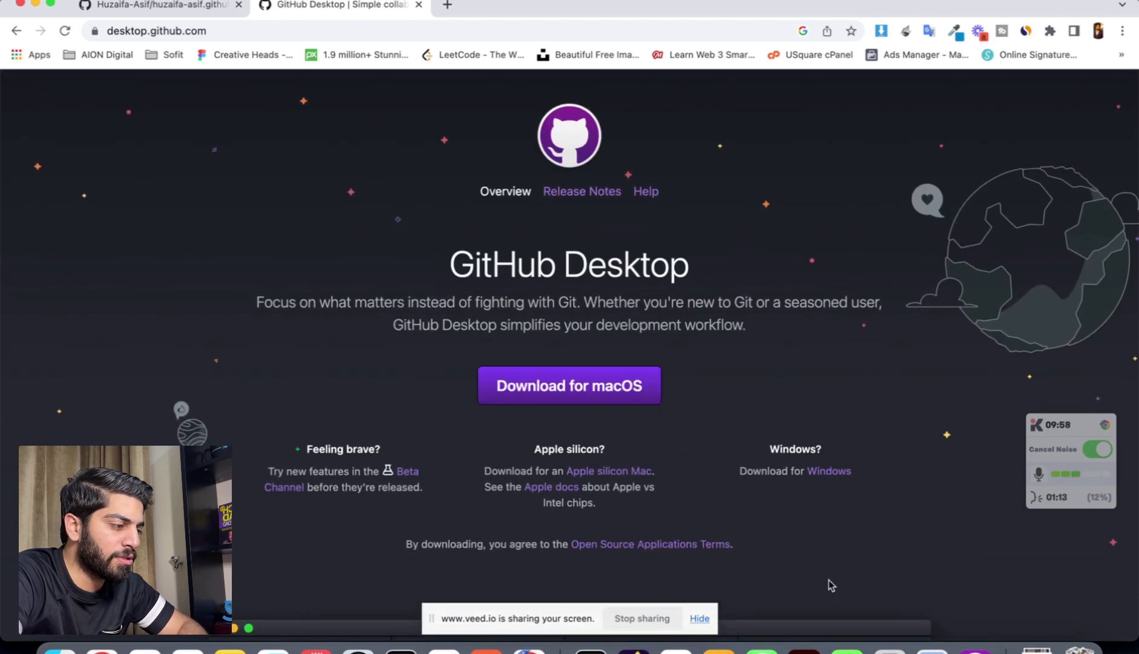
{"action": "left_click", "coordinate": [974, 649]}
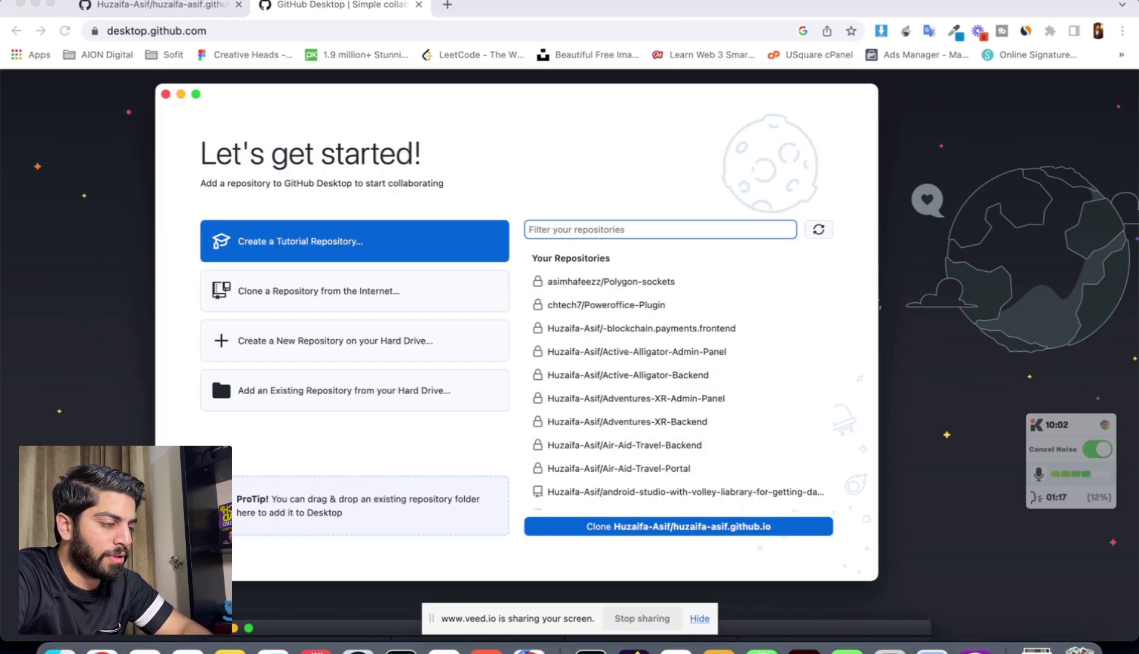
{"action": "type", "text": "huzaifa"}
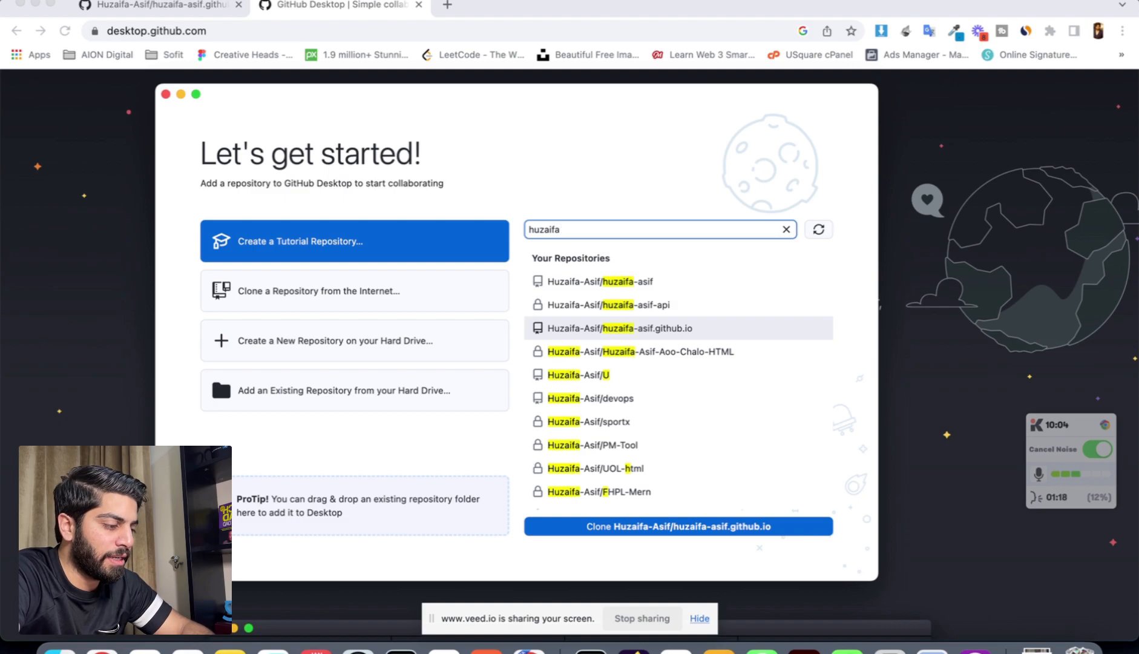
{"action": "type", "text": "-aso"}
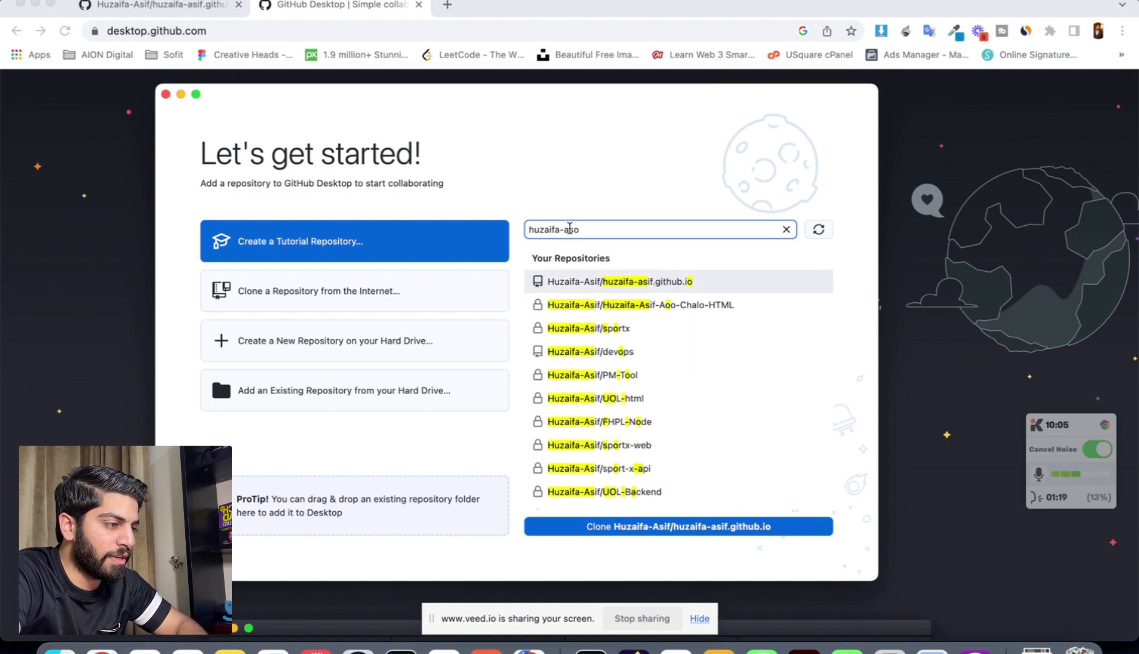
{"action": "left_click", "coordinate": [660, 284]}
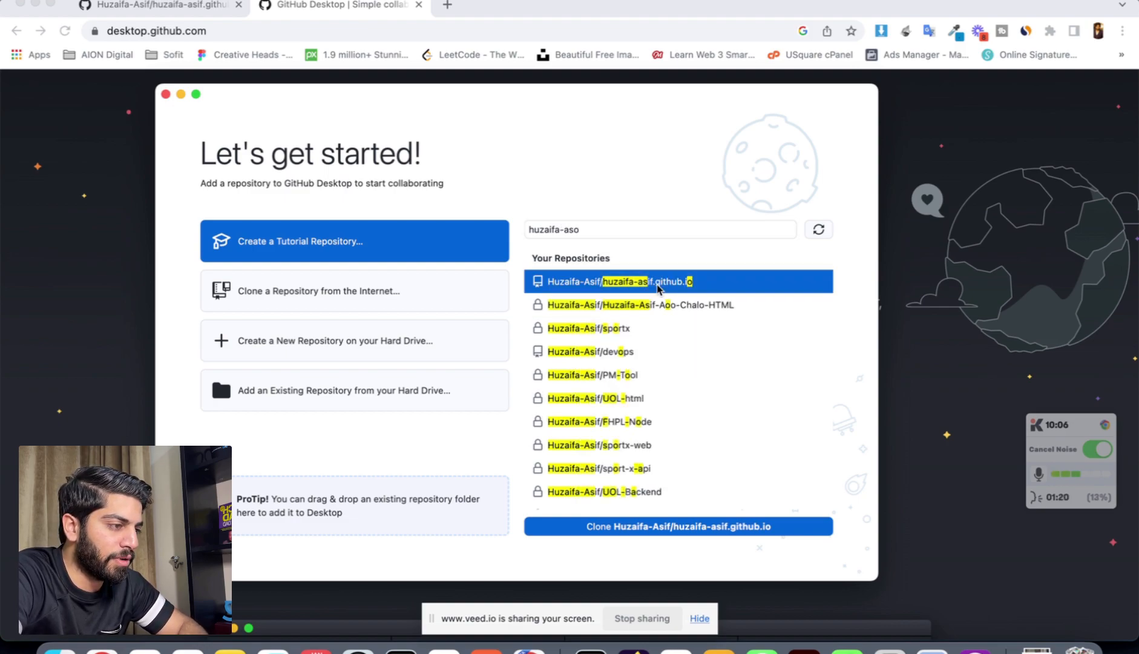
{"action": "left_click", "coordinate": [641, 528]}
Choose the Desktop folder as the local path and clone the repository.
{"action": "left_click", "coordinate": [659, 377]}
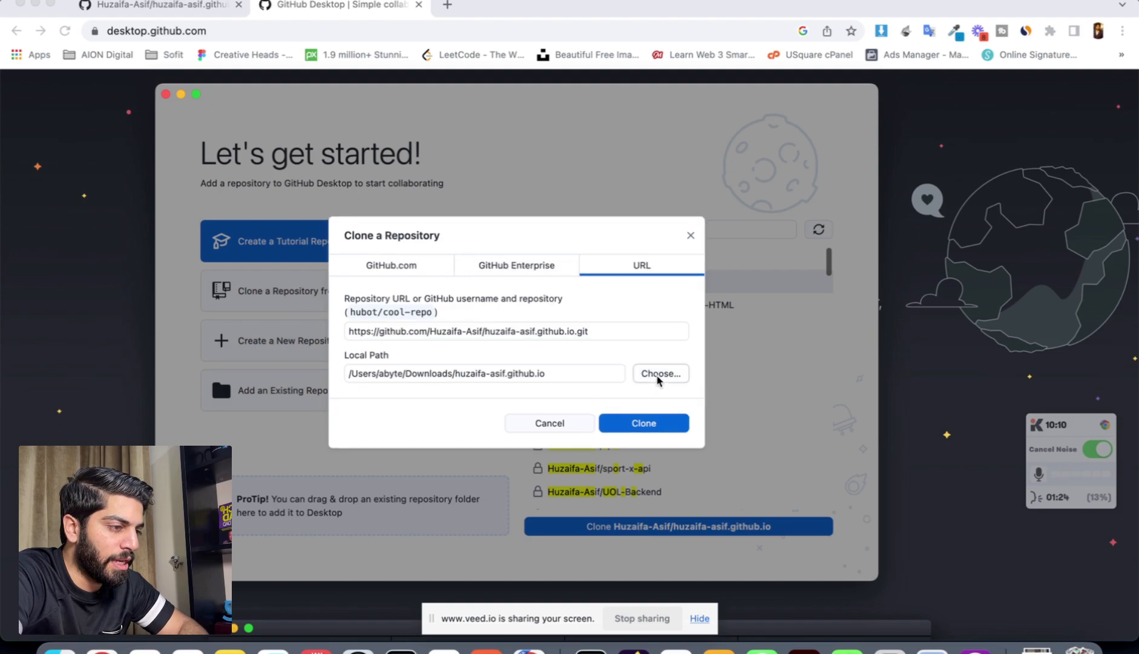
{"action": "left_click", "coordinate": [290, 321]}
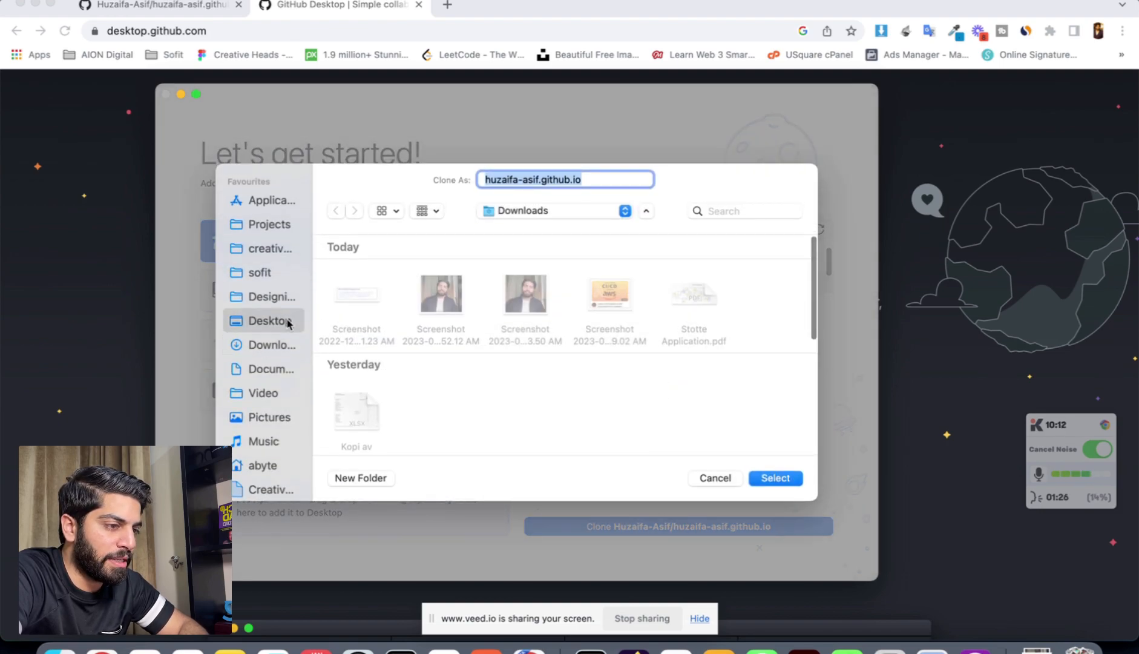
{"action": "left_click", "coordinate": [775, 478]}
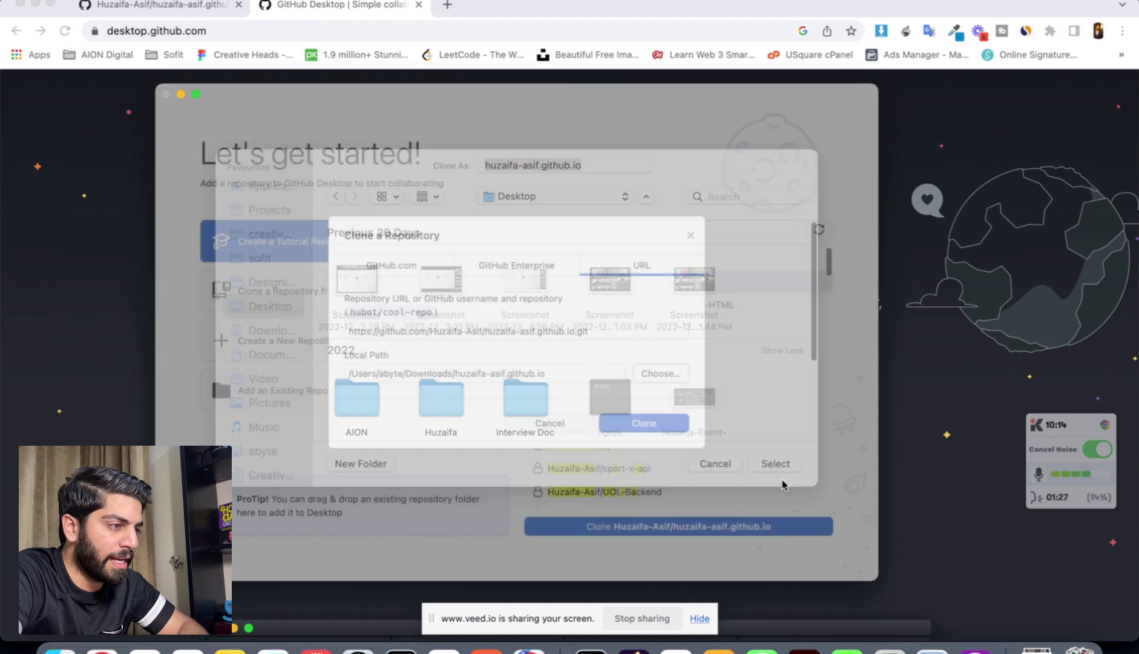
{"action": "left_click", "coordinate": [660, 426]}
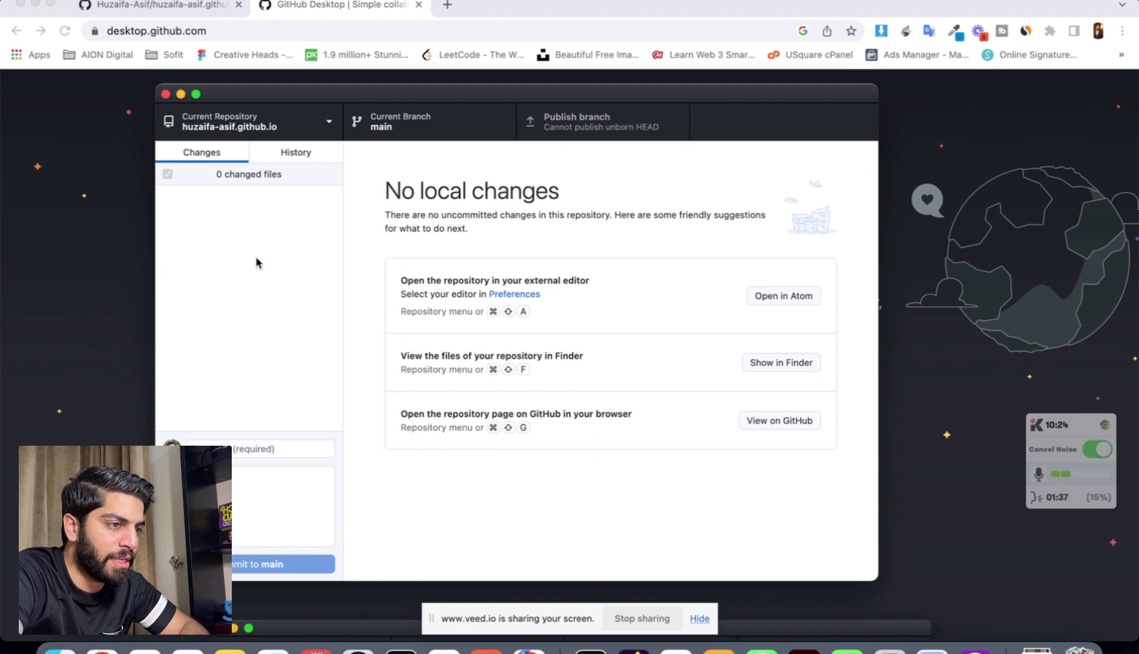
Switch to Finder and open the cloned github.io repository folder on the Desktop.
{"action": "left_click", "coordinate": [60, 651]}
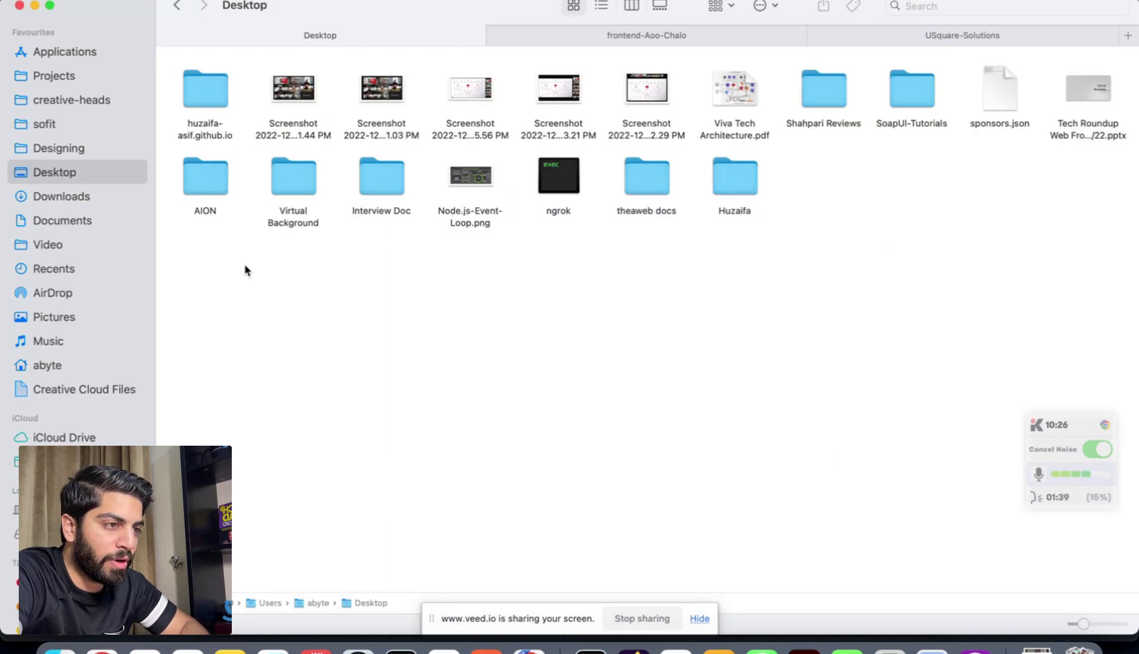
{"action": "scroll", "coordinate": [257, 191], "scroll_direction": "up", "scroll_amount": 1}
{"action": "double_click", "coordinate": [210, 98]}
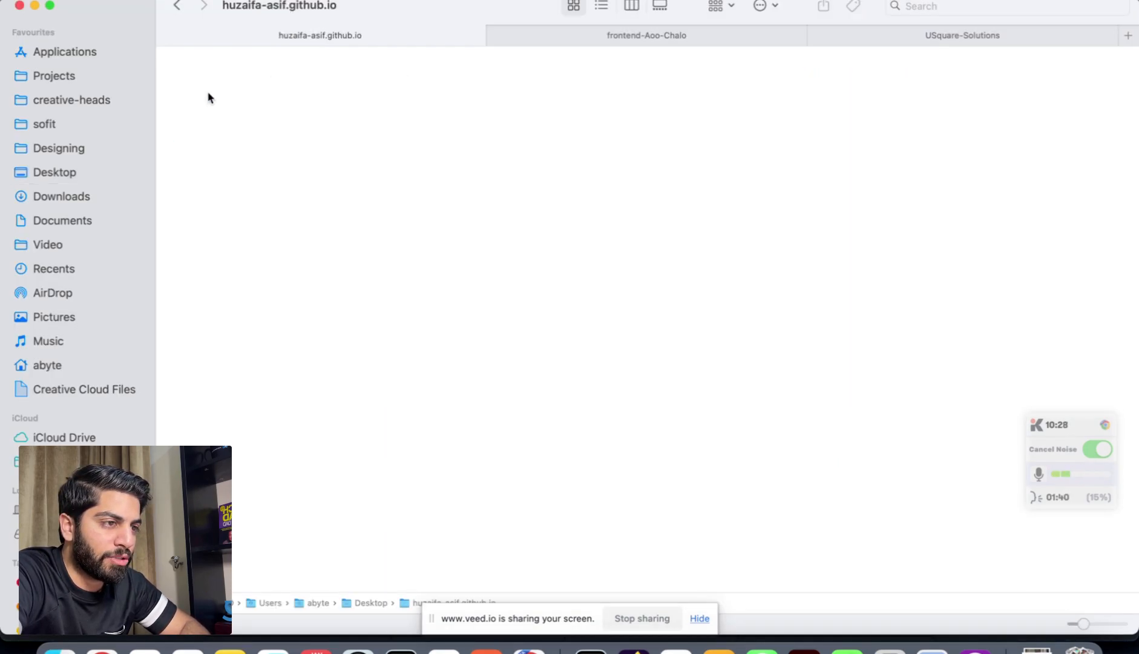
Copy all website files from the frontend-Aoo-Chalo folder into the cloned repository folder.
{"action": "left_click", "coordinate": [635, 37]}
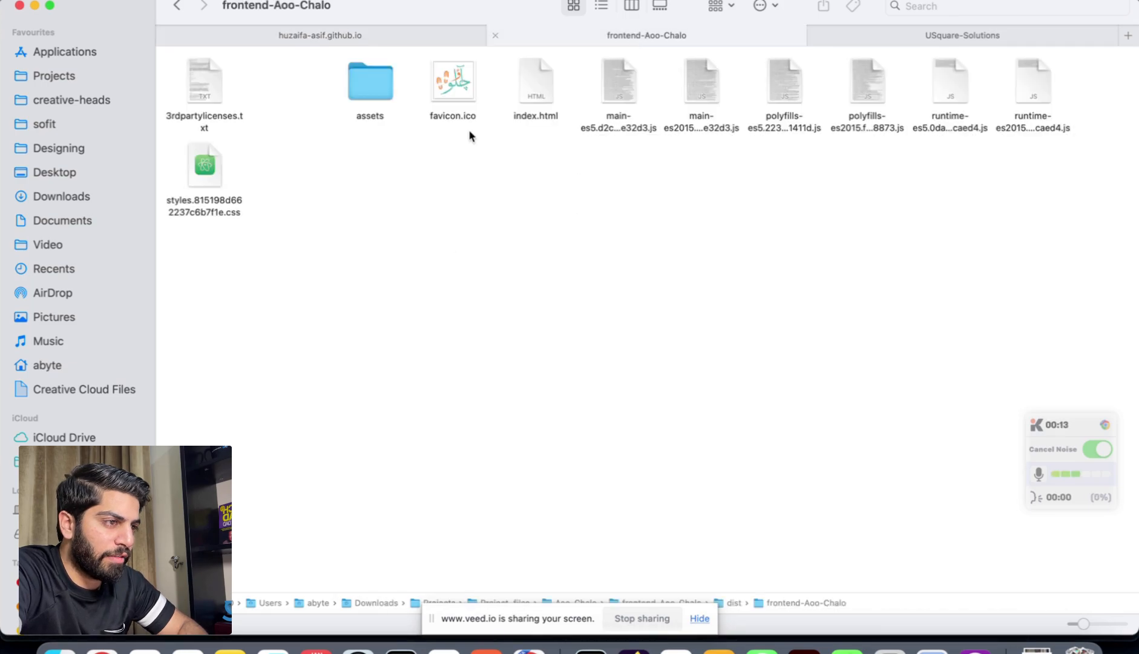
{"action": "left_click_drag", "start_coordinate": [169, 71], "coordinate": [1119, 223]}
{"action": "left_click", "coordinate": [406, 37]}
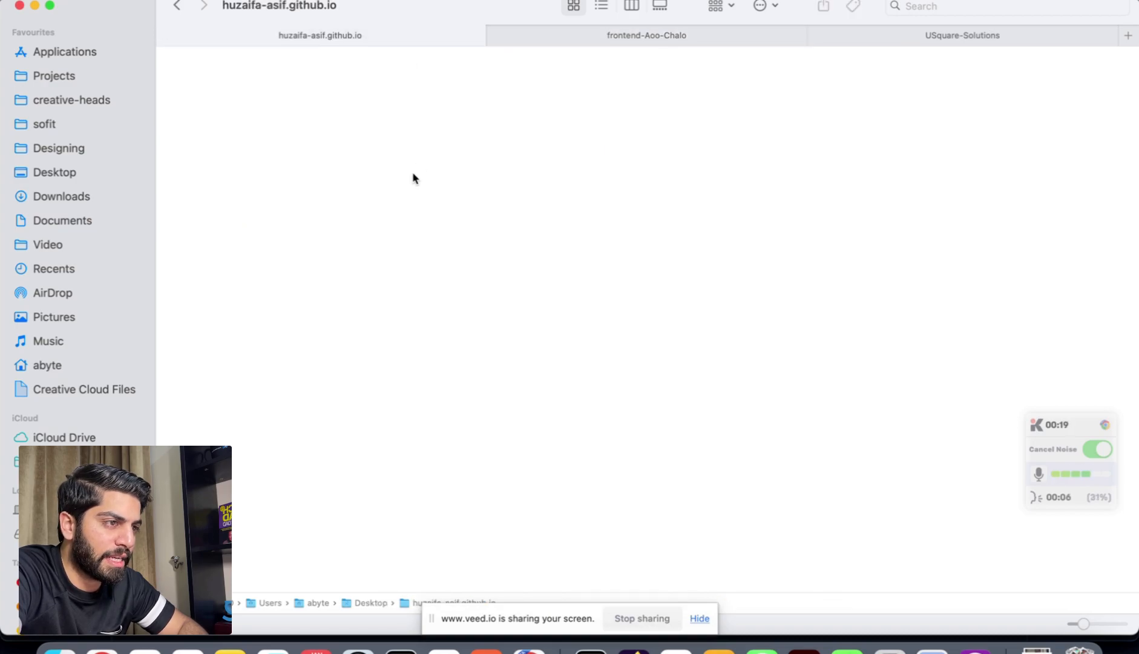
{"action": "key", "text": "super+v"}
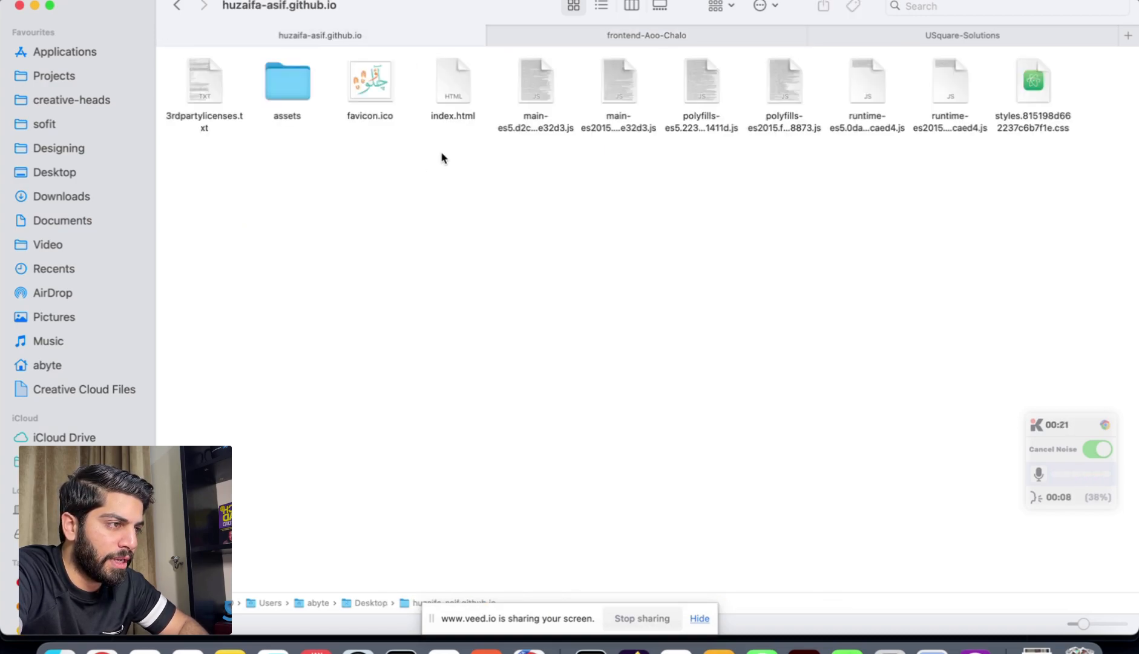
{"action": "left_click", "coordinate": [618, 38]}
{"action": "left_click", "coordinate": [368, 211]}
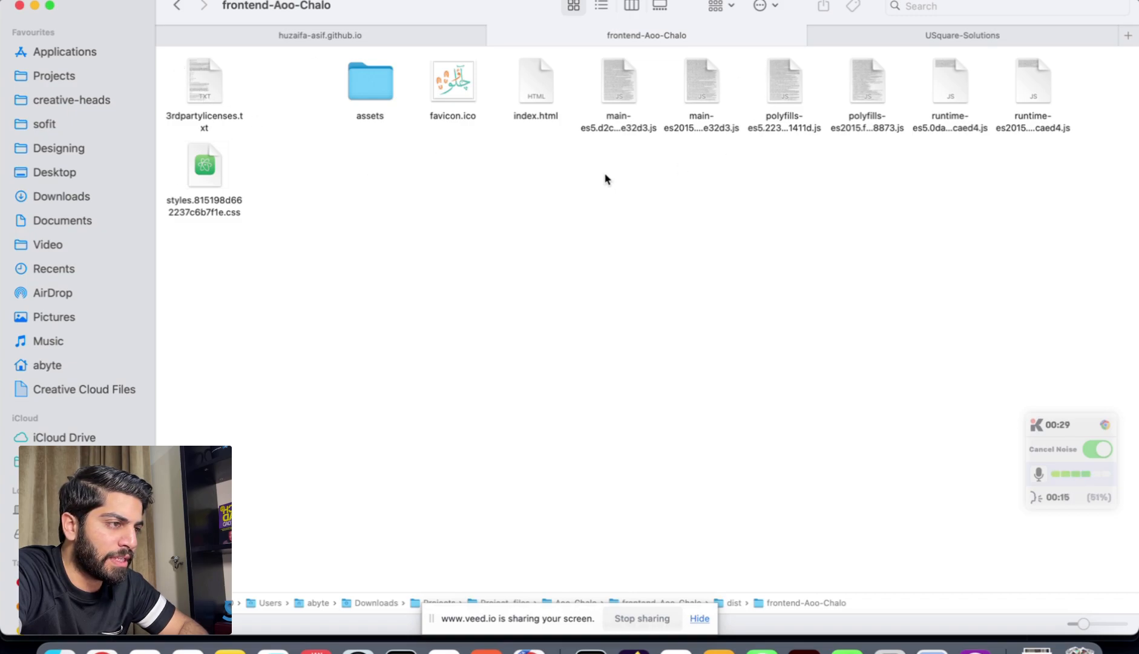
{"action": "left_click", "coordinate": [354, 36]}
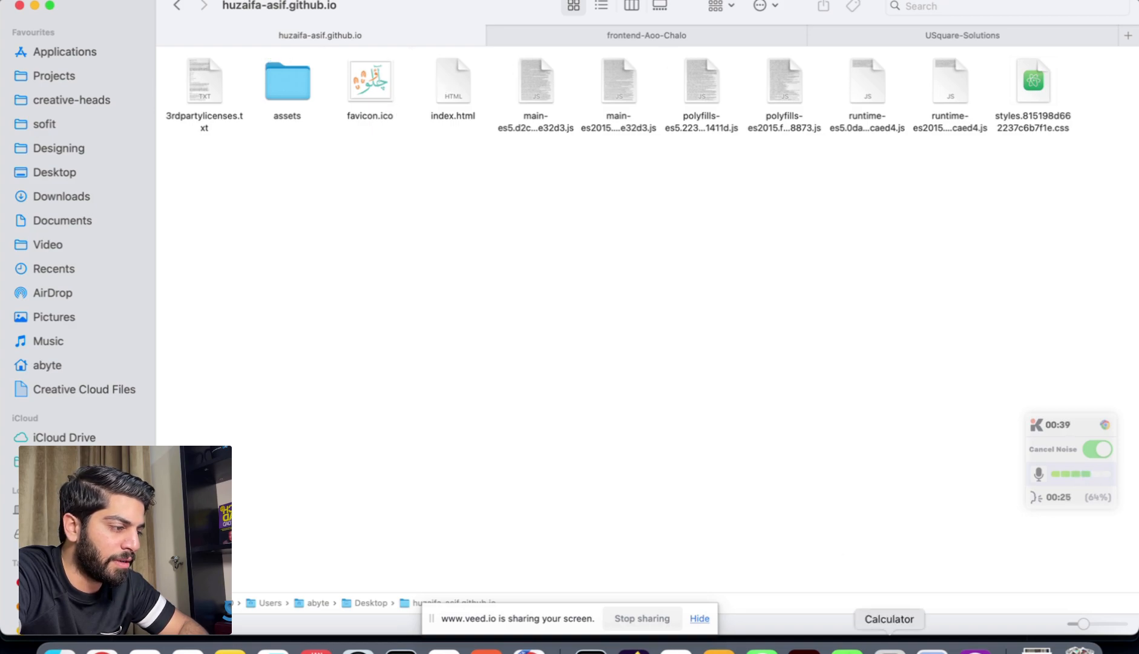
Switch to GitHub Desktop and commit all changed files to main with the summary "Aoo Chalo website files".
{"action": "left_click", "coordinate": [974, 649]}
{"action": "scroll", "coordinate": [285, 375], "scroll_direction": "down", "scroll_amount": 10}
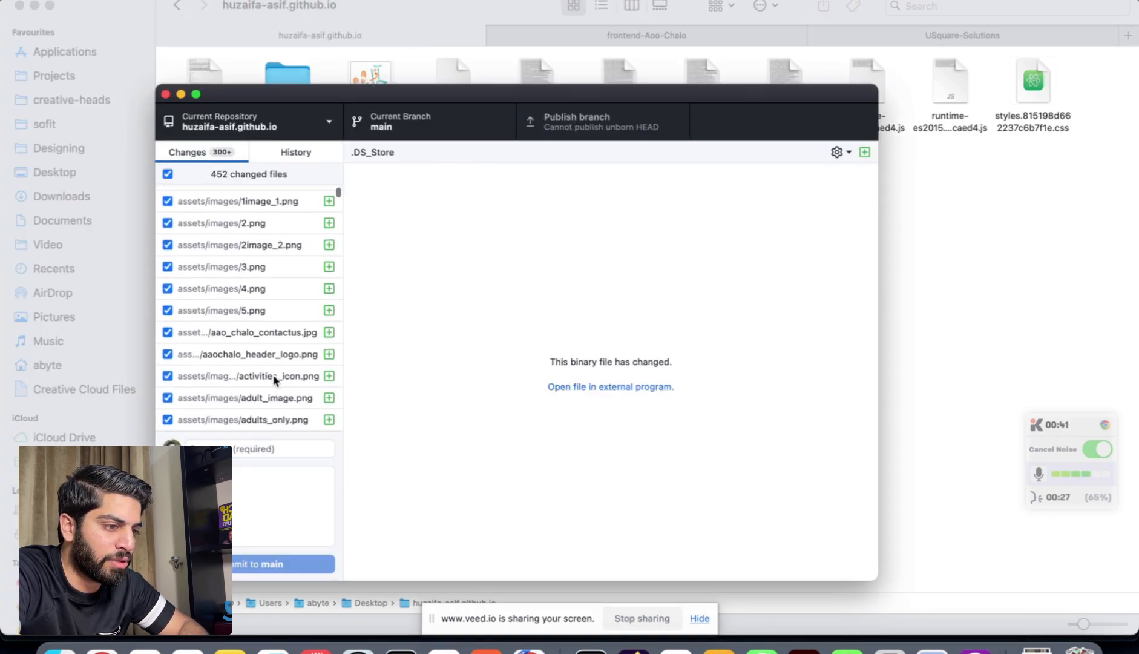
{"action": "scroll", "coordinate": [274, 381], "scroll_direction": "up", "scroll_amount": 15}
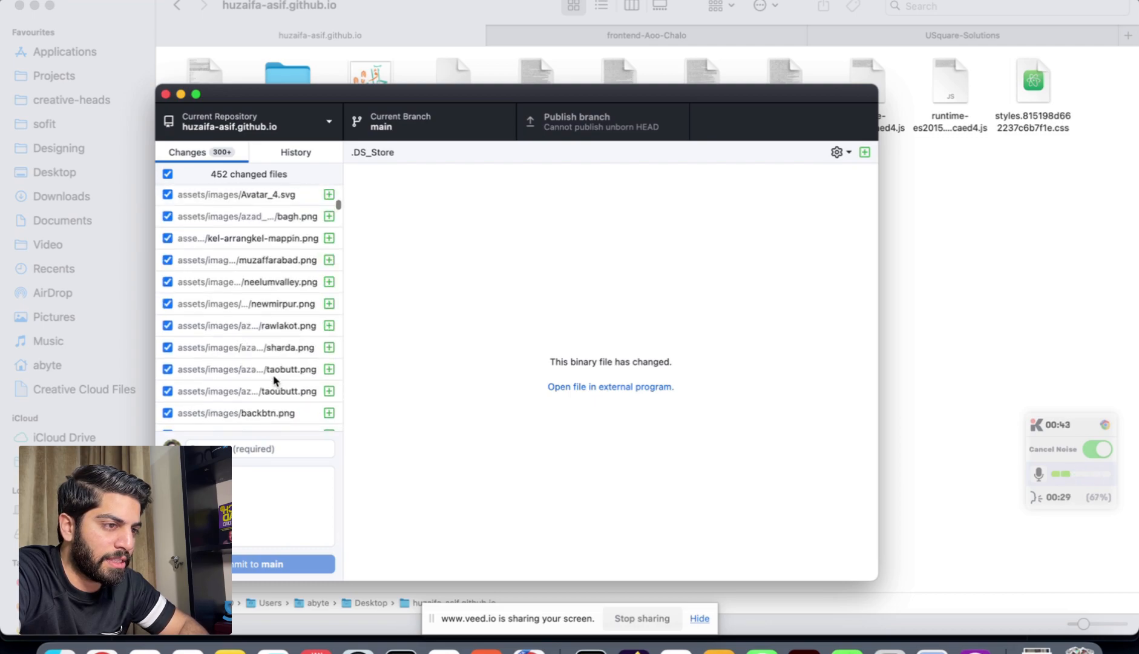
{"action": "left_click", "coordinate": [272, 448]}
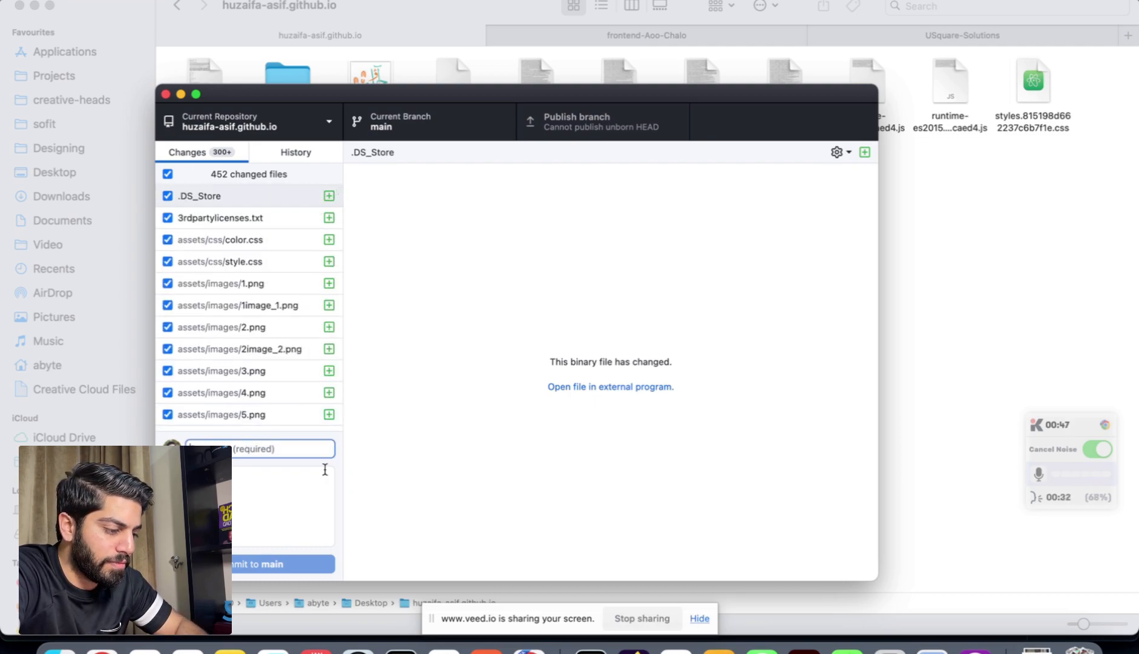
{"action": "type", "text": "com"}
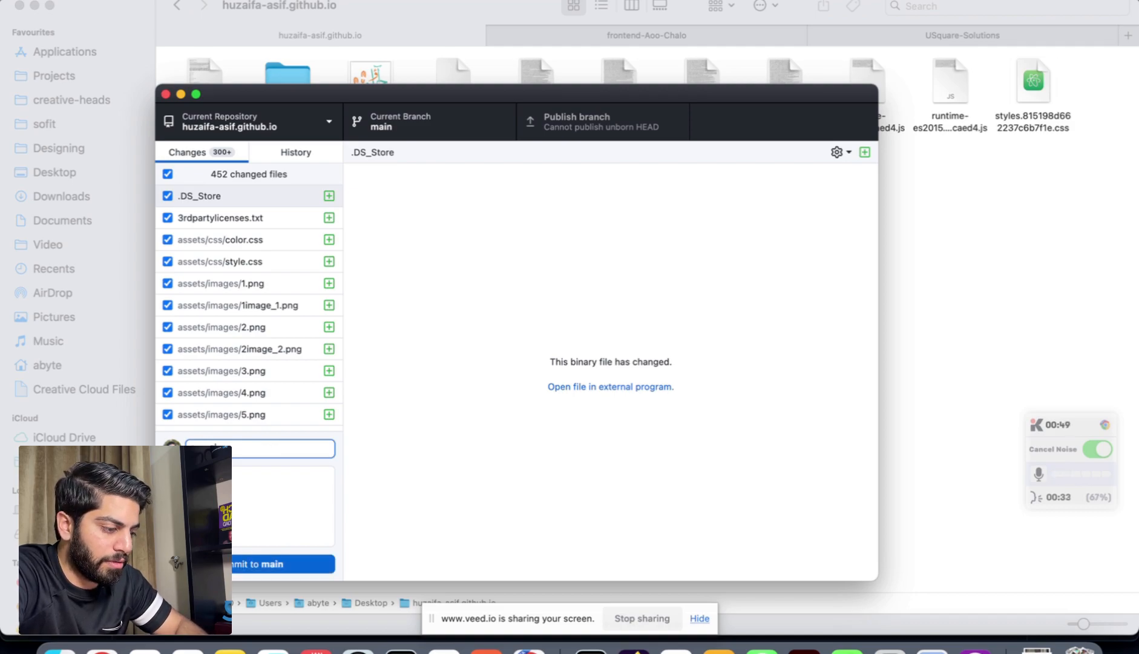
{"action": "type", "text": " website files"}
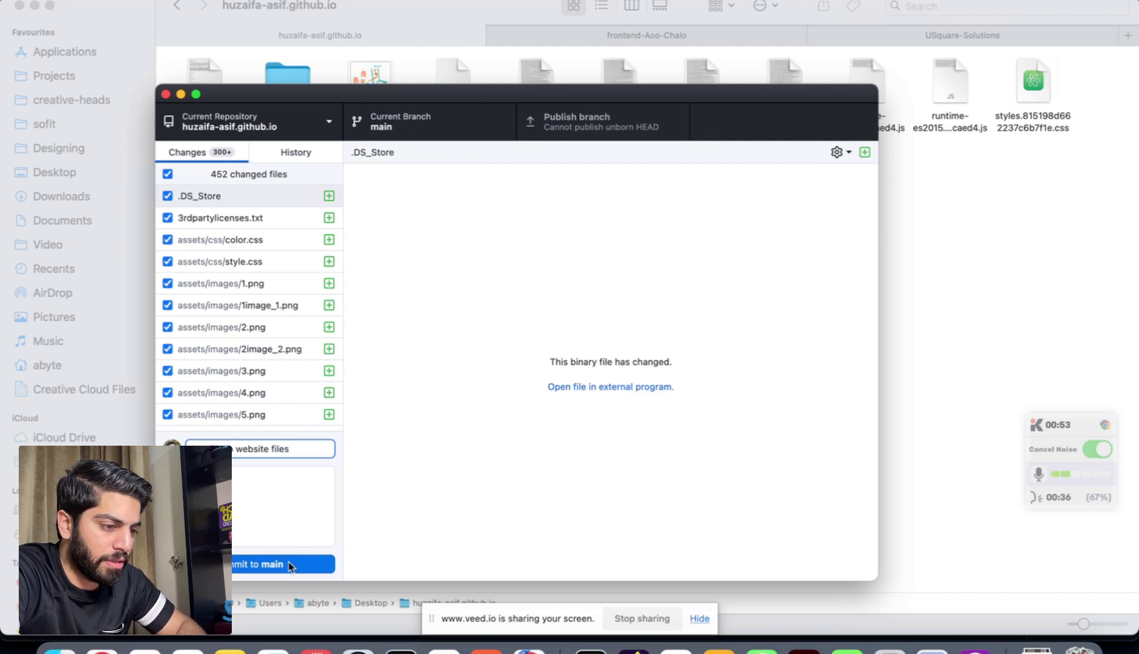
{"action": "left_click", "coordinate": [285, 564]}
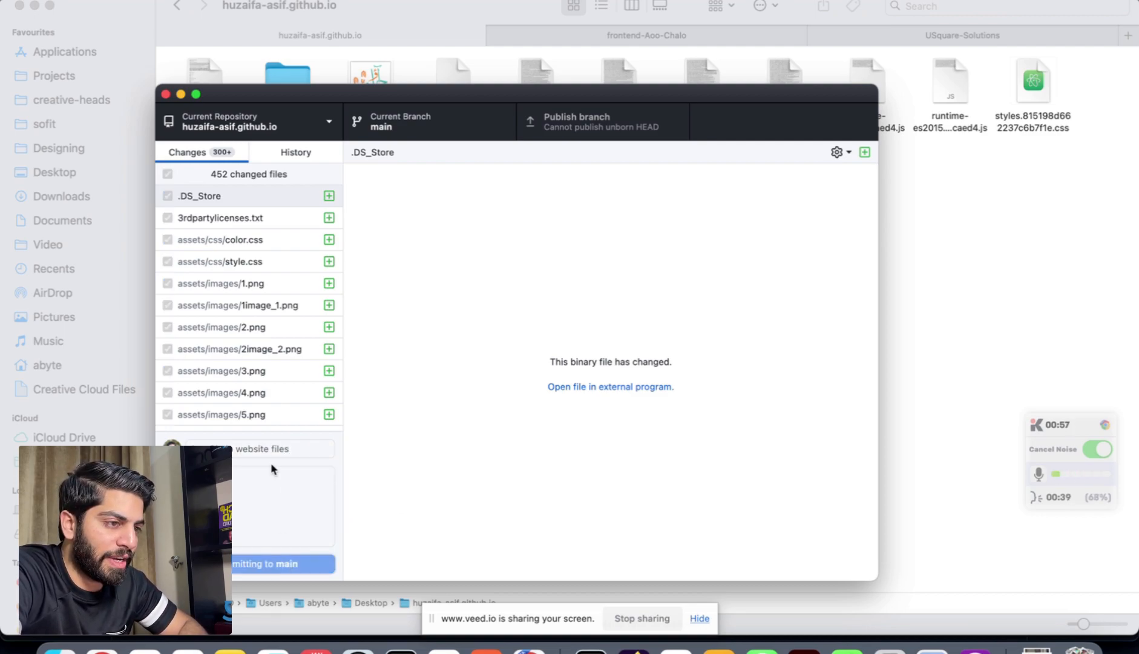
Publish the main branch to GitHub.
{"action": "scroll", "coordinate": [256, 258], "scroll_direction": "down", "scroll_amount": 10}
{"action": "scroll", "coordinate": [256, 259], "scroll_direction": "up", "scroll_amount": 5}
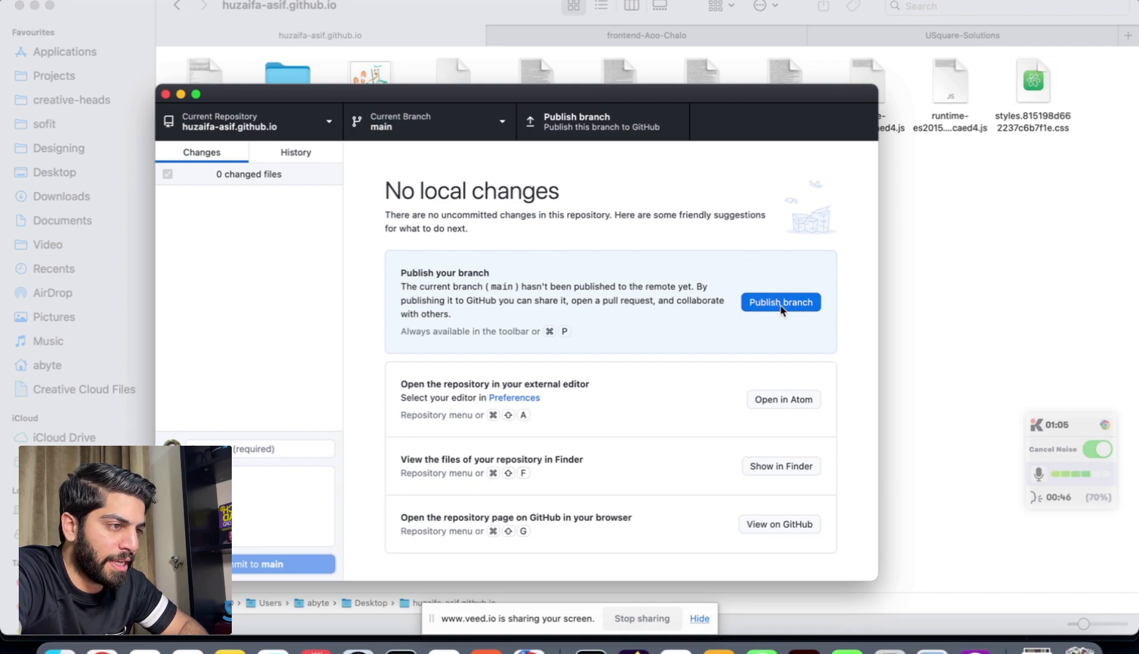
{"action": "left_click", "coordinate": [781, 303]}
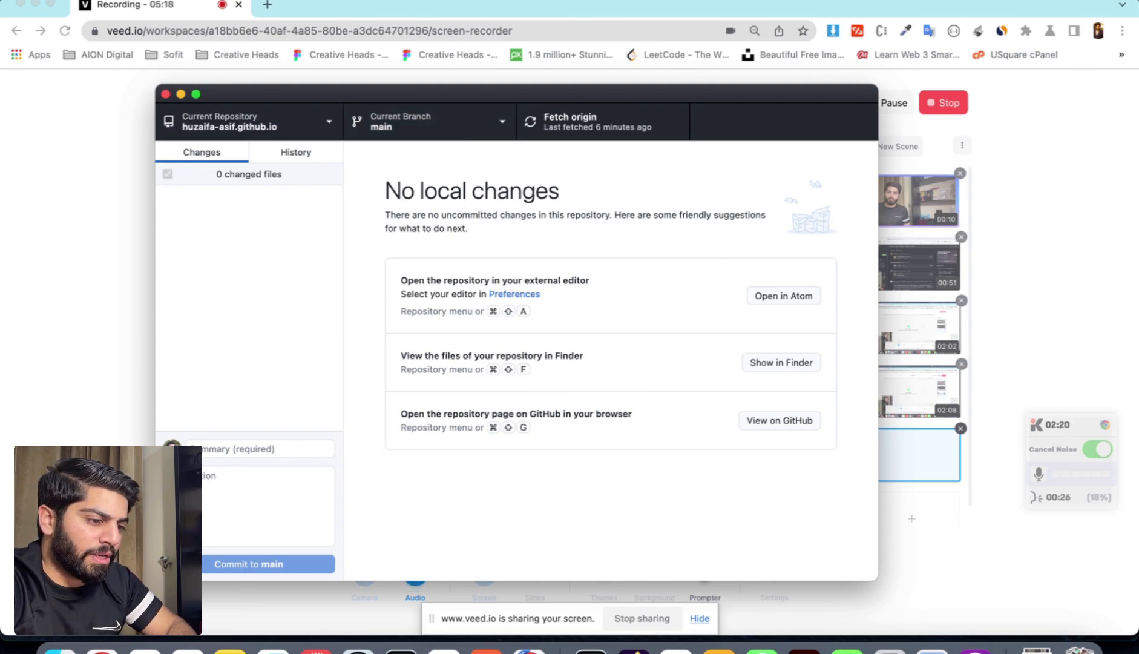
Switch to Chrome and reload the github.io repository page to check the pushed files.
{"action": "key", "text": "super+Tab"}
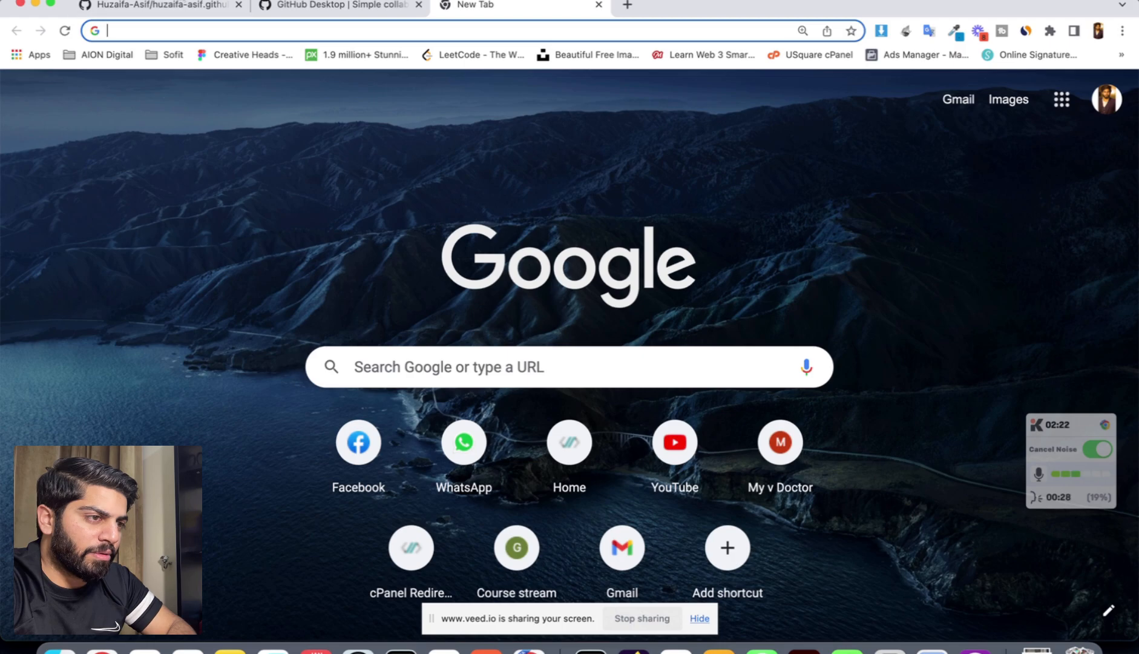
{"action": "left_click", "coordinate": [181, 7]}
{"action": "left_click", "coordinate": [70, 32]}
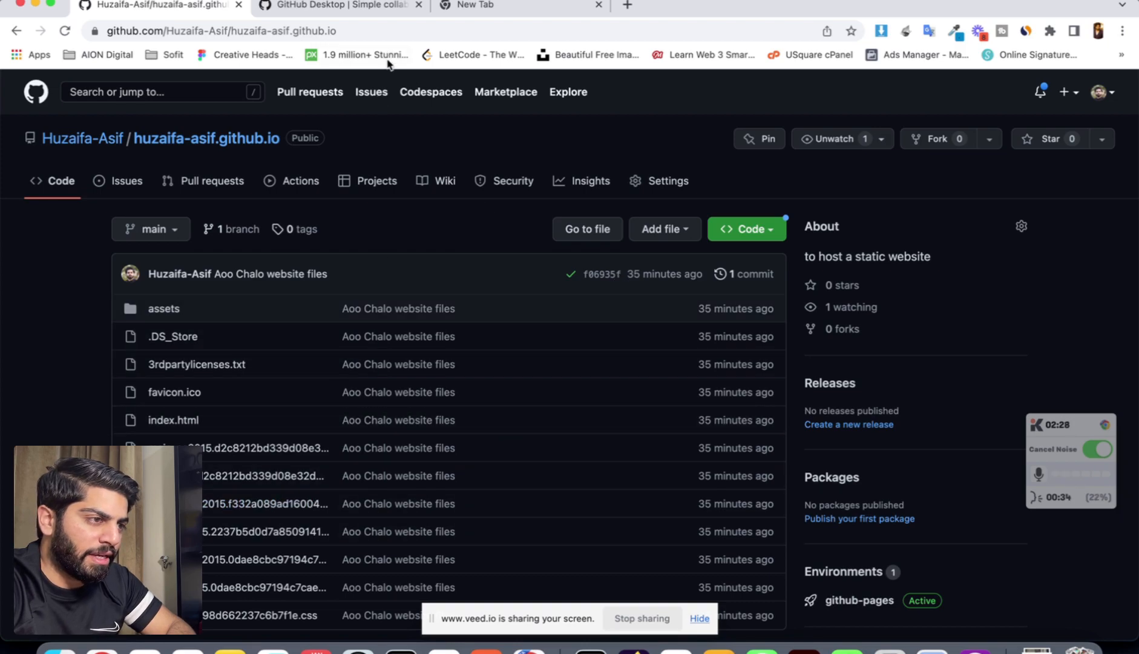
Load the published site in the empty browser tab using the repository's github.io address.
{"action": "left_click", "coordinate": [485, 4]}
{"action": "type", "text": "huza"}
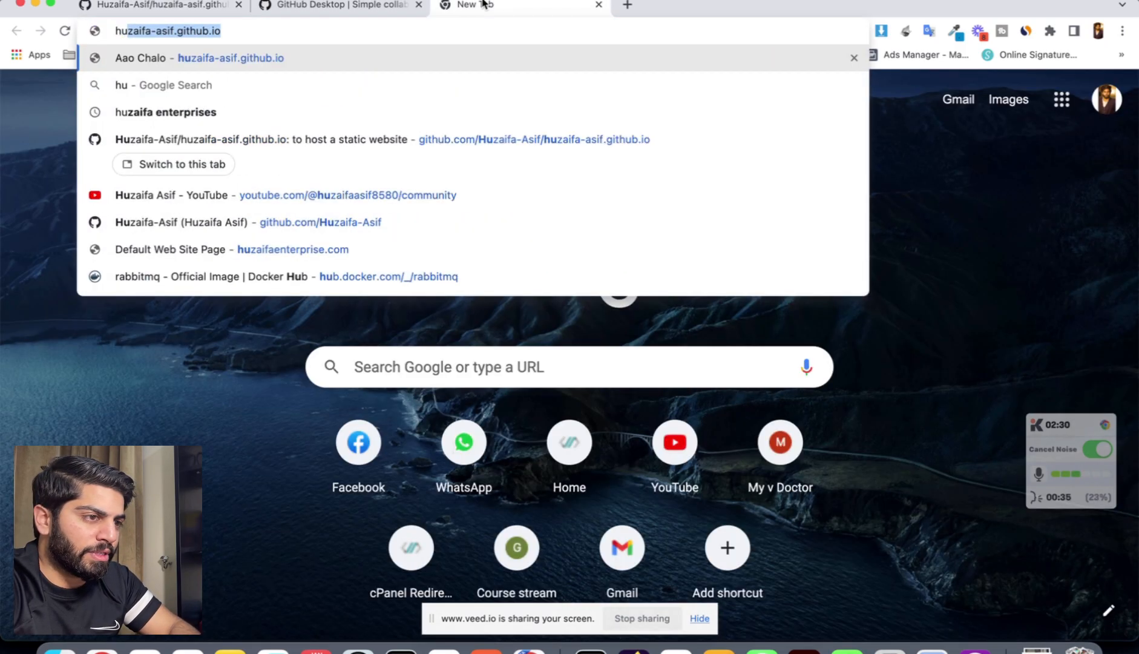
{"action": "type", "text": "i"}
{"action": "key", "text": "Right"}
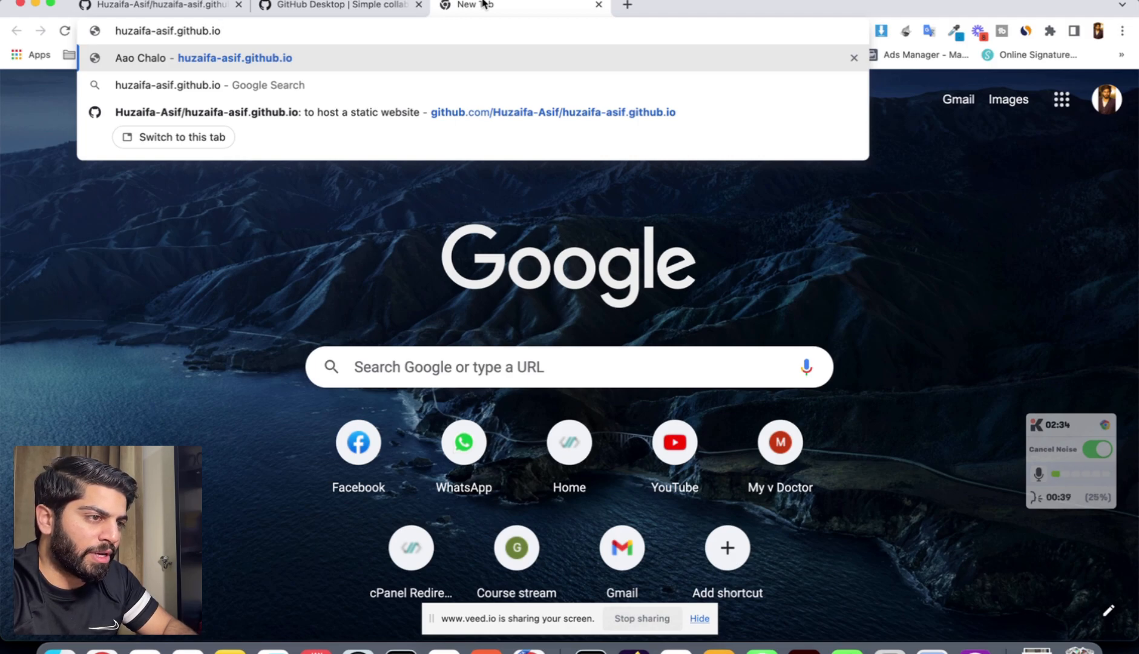
{"action": "key", "text": "Return"}
Compare the site's address with the repository name and look through the published Aao Chalo home page.
{"action": "left_click", "coordinate": [173, 6]}
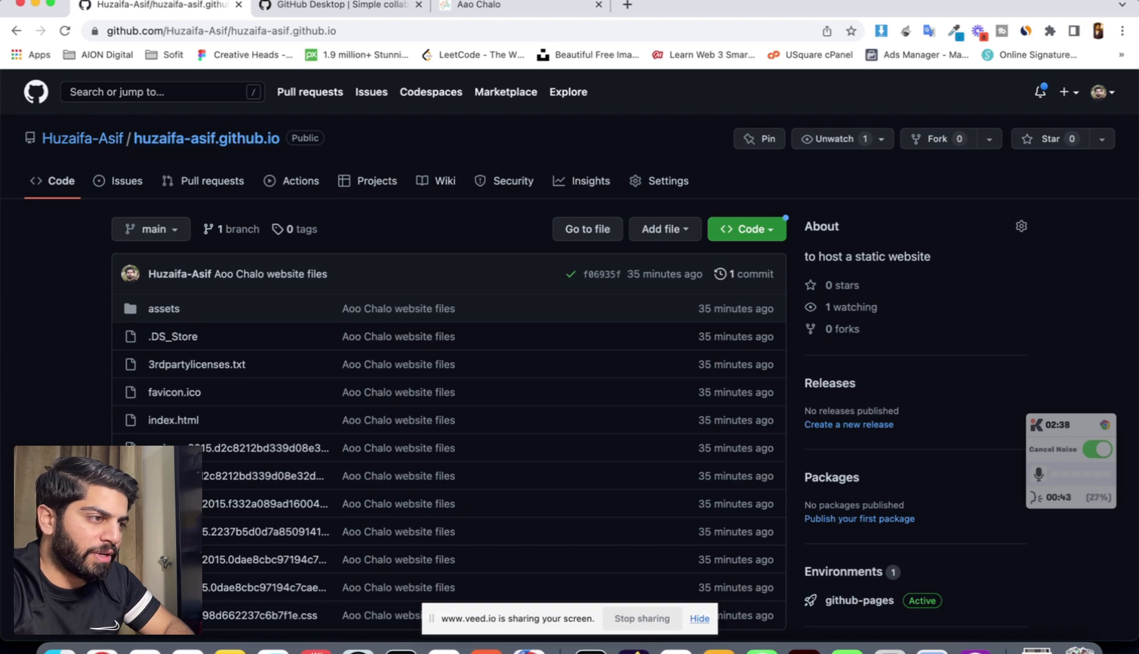
{"action": "left_click", "coordinate": [489, 6]}
{"action": "left_click", "coordinate": [439, 31]}
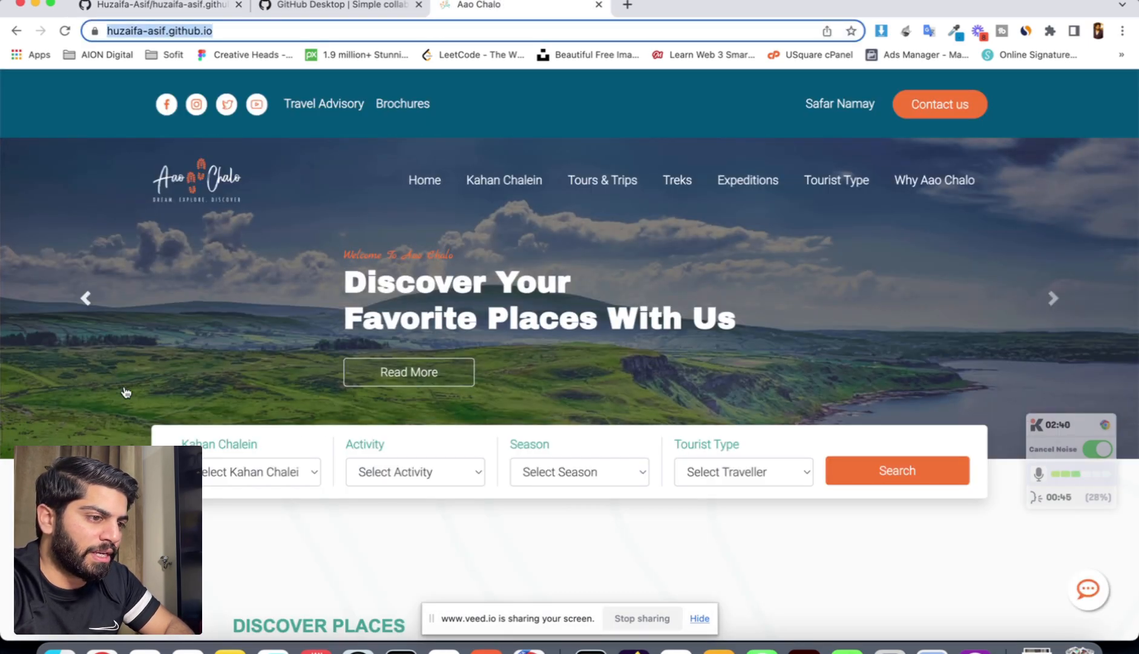
{"action": "scroll", "coordinate": [569, 354], "scroll_direction": "down", "scroll_amount": 10}
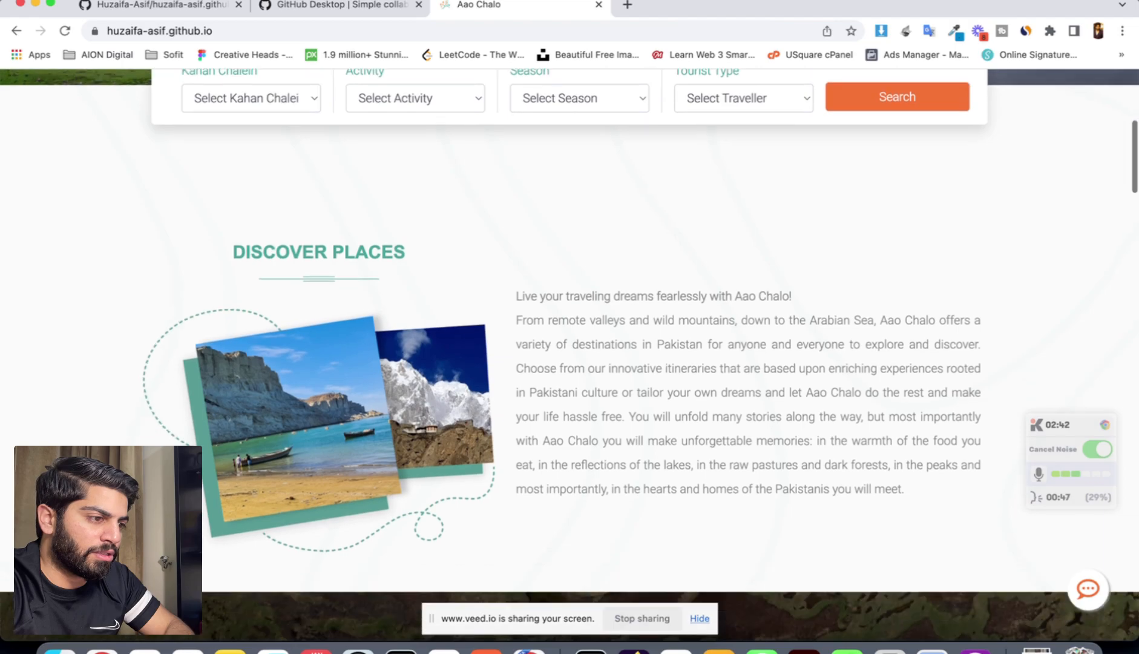
{"action": "scroll", "coordinate": [570, 355], "scroll_direction": "down", "scroll_amount": 20}
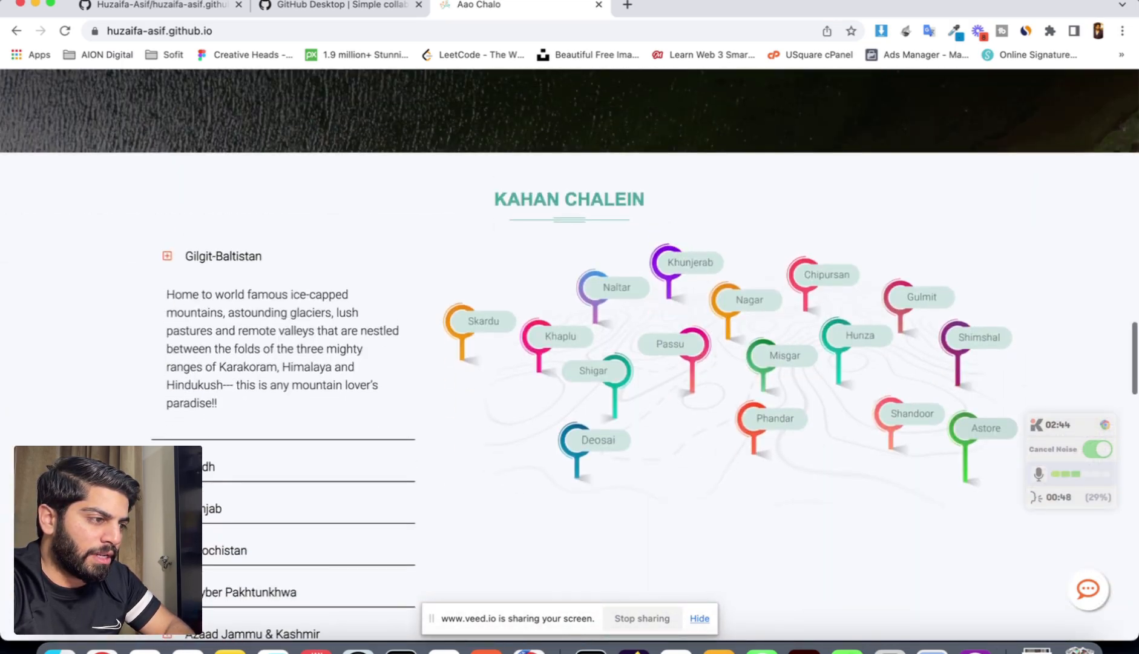
{"action": "scroll", "coordinate": [570, 354], "scroll_direction": "up", "scroll_amount": 20}
{"action": "scroll", "coordinate": [207, 278], "scroll_direction": "up", "scroll_amount": 2}
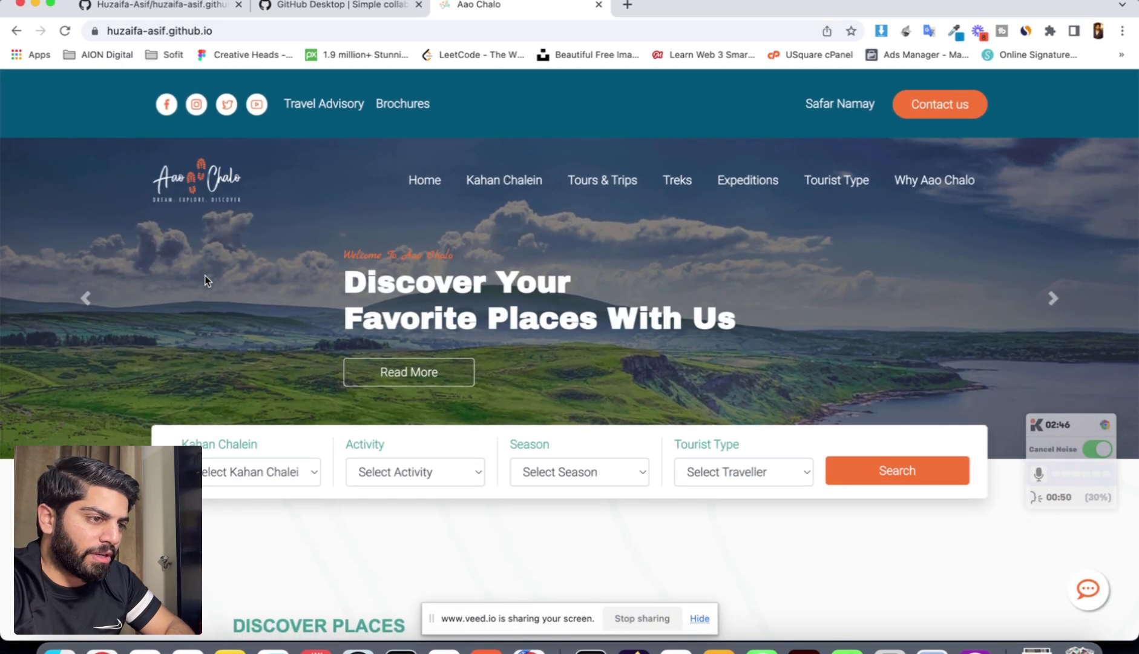